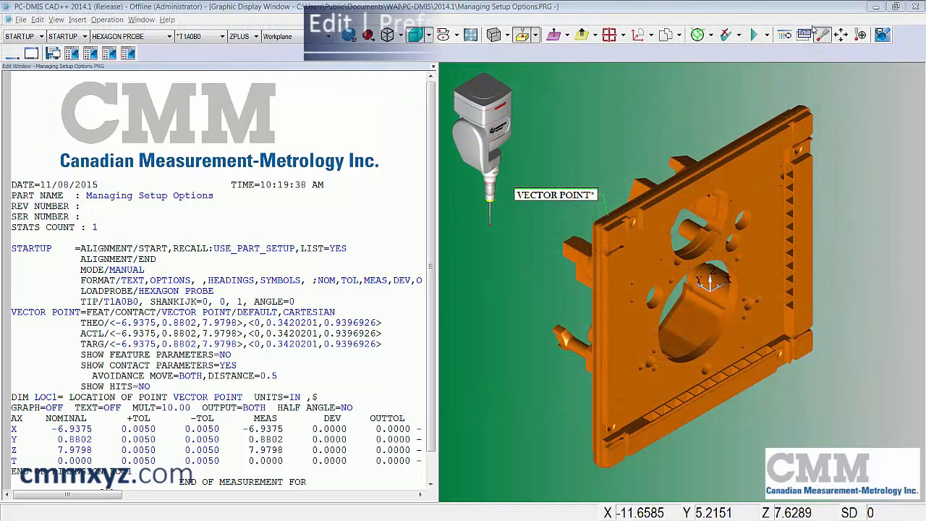
# - Set a password for Setup Options, entering it in both password fields, enable Use password, and accept the setup changes
pyautogui.click(38, 20)
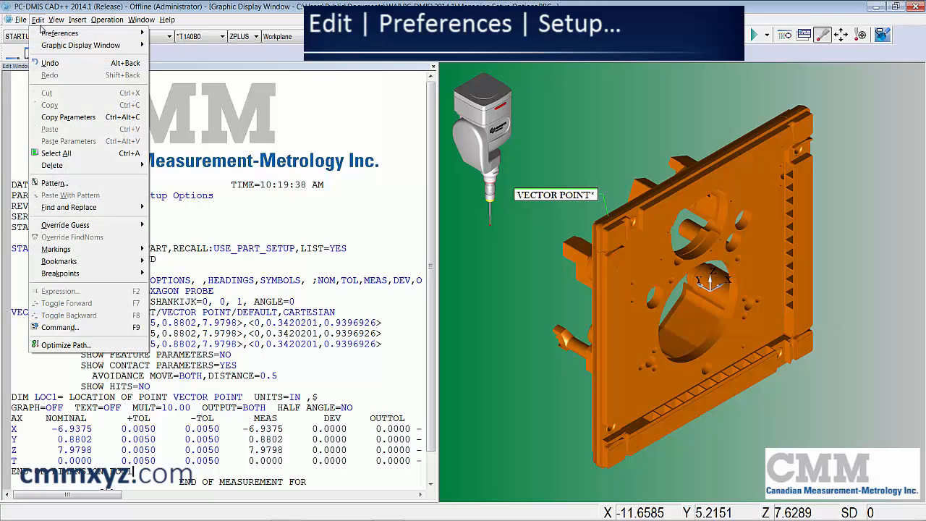
pyautogui.moveTo(41, 33)
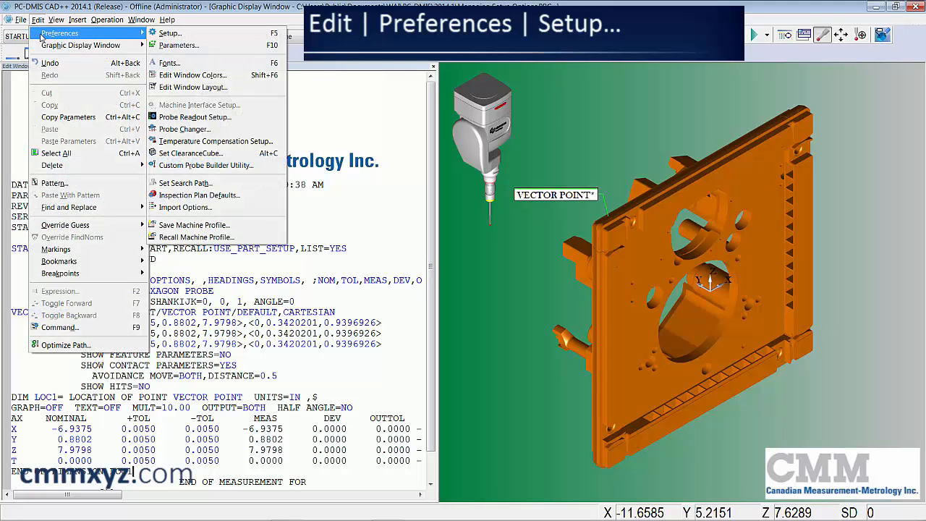
pyautogui.click(246, 33)
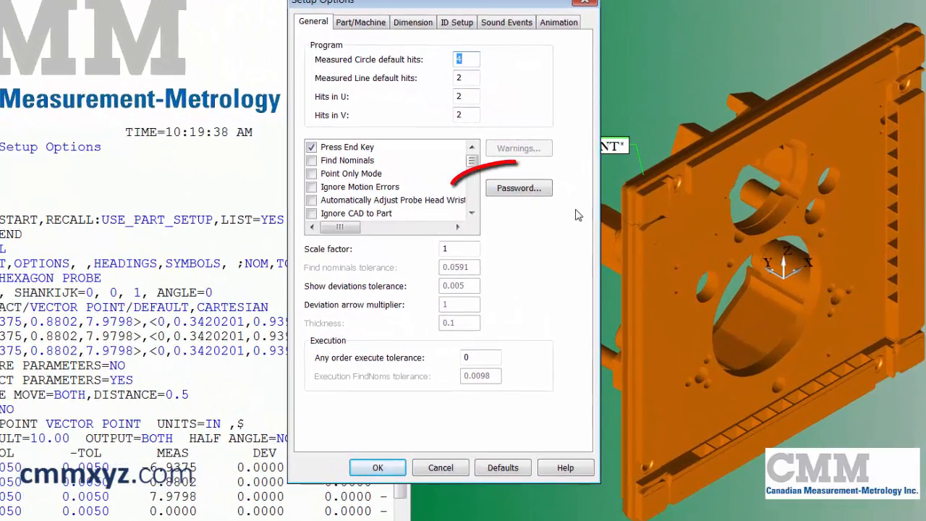
pyautogui.click(521, 191)
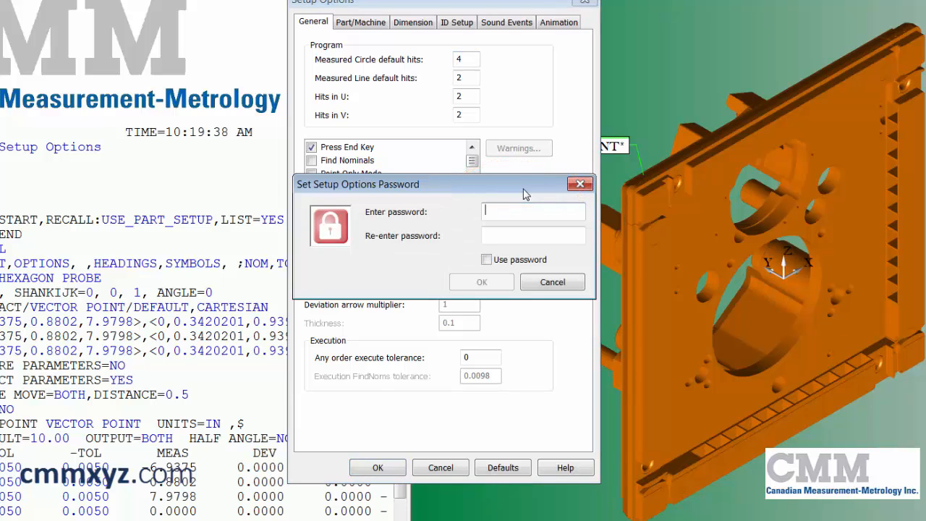
pyautogui.press('Tab')
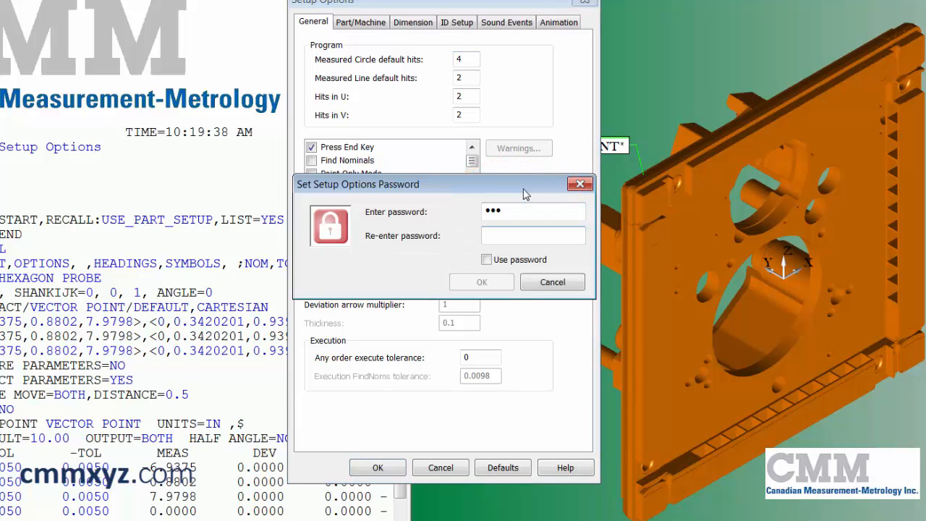
pyautogui.write('•••')
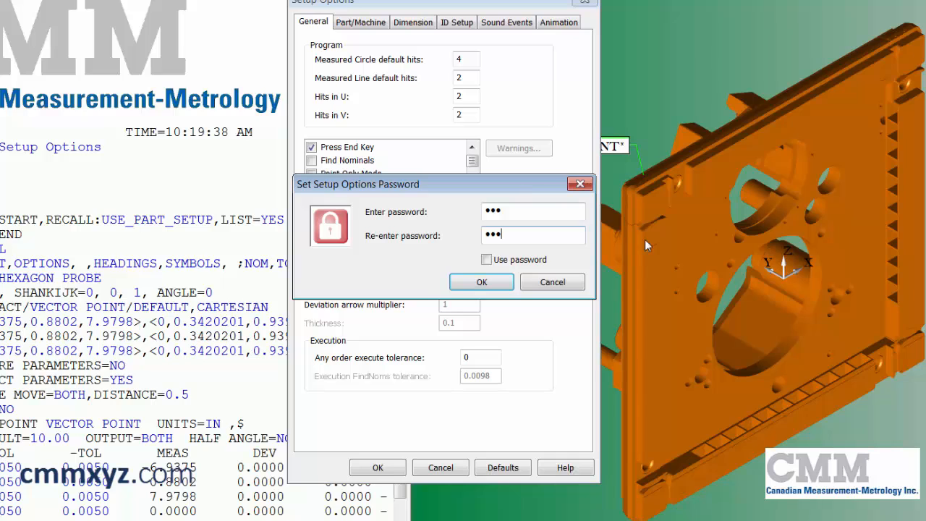
pyautogui.click(487, 261)
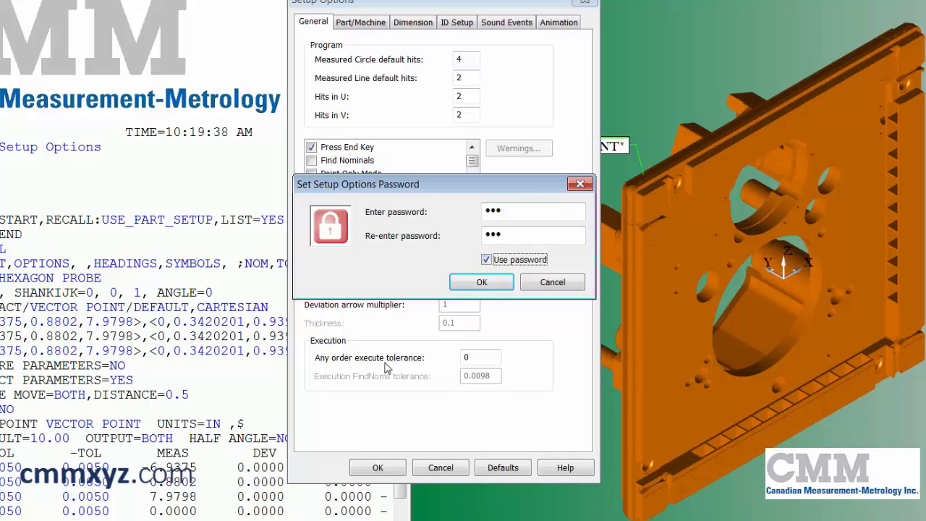
pyautogui.click(505, 287)
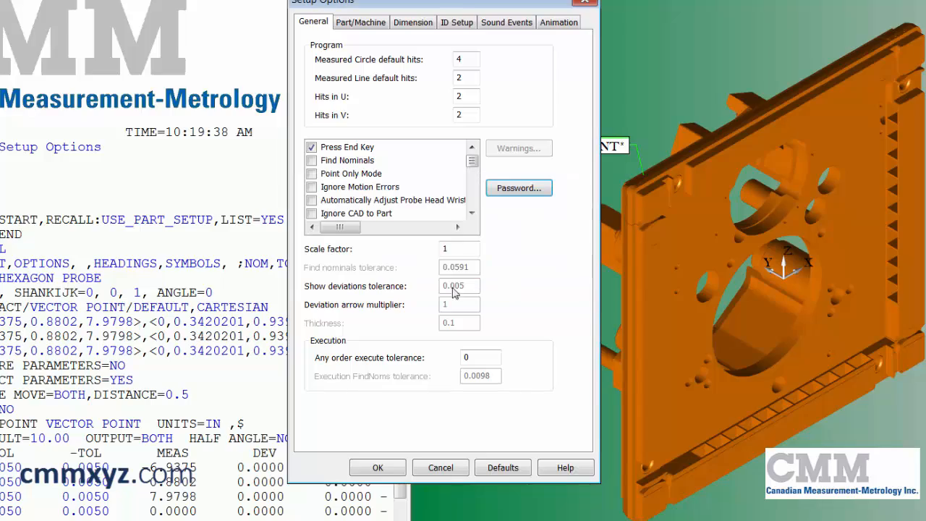
pyautogui.click(378, 468)
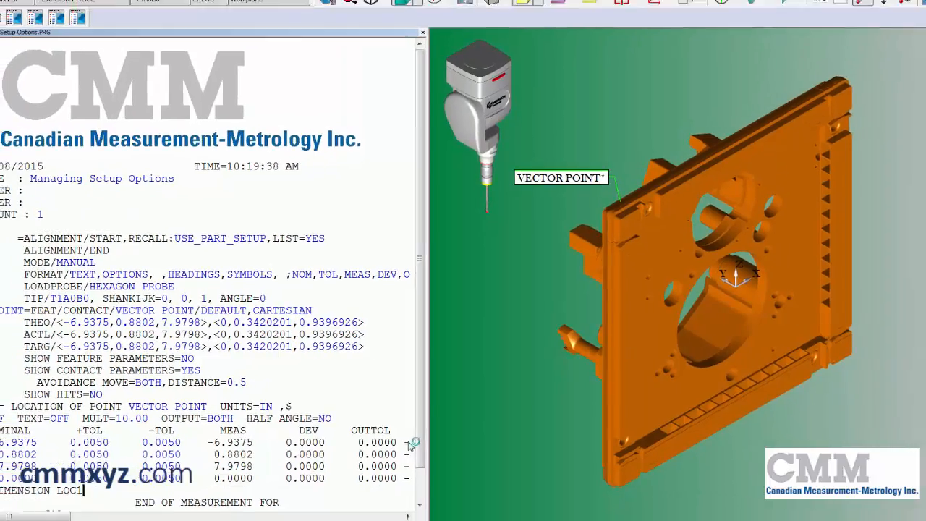
# - Reopen Setup Options by entering the options password, and accept the settings without changes
pyautogui.press('F5')
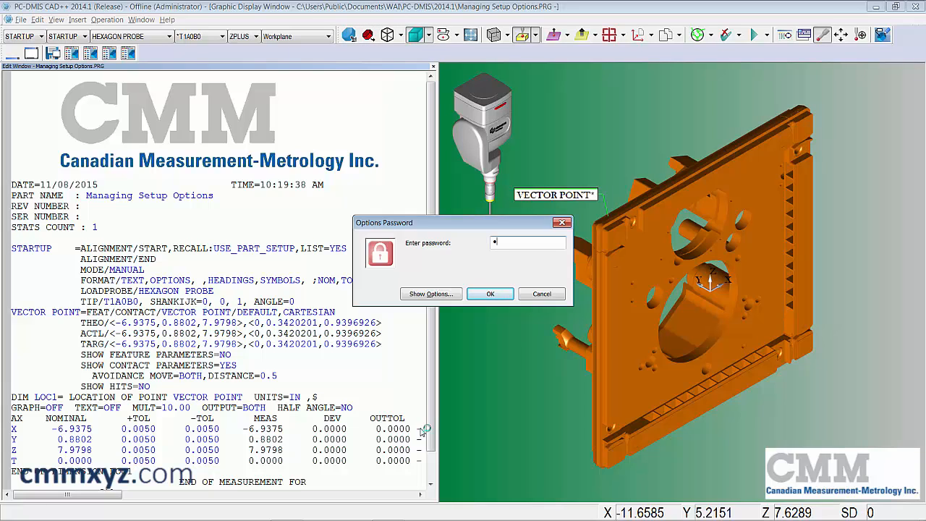
pyautogui.click(491, 296)
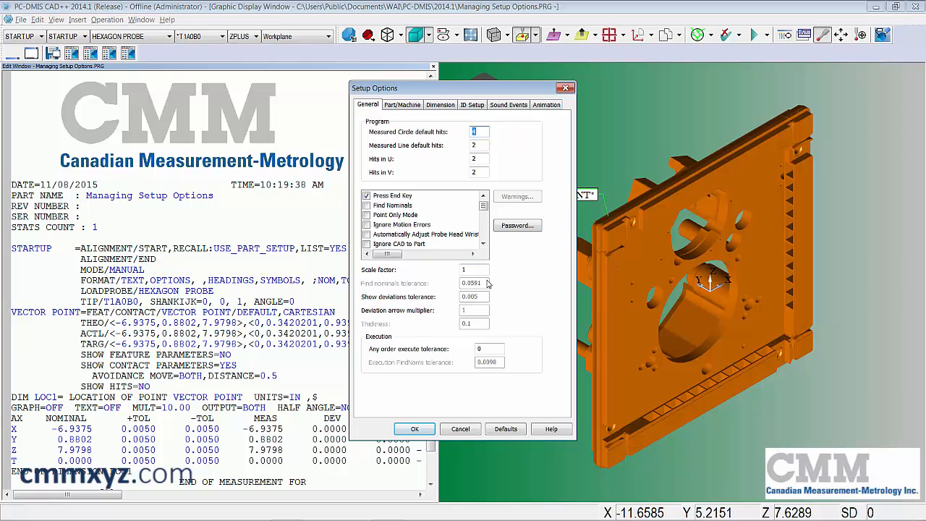
pyautogui.click(423, 430)
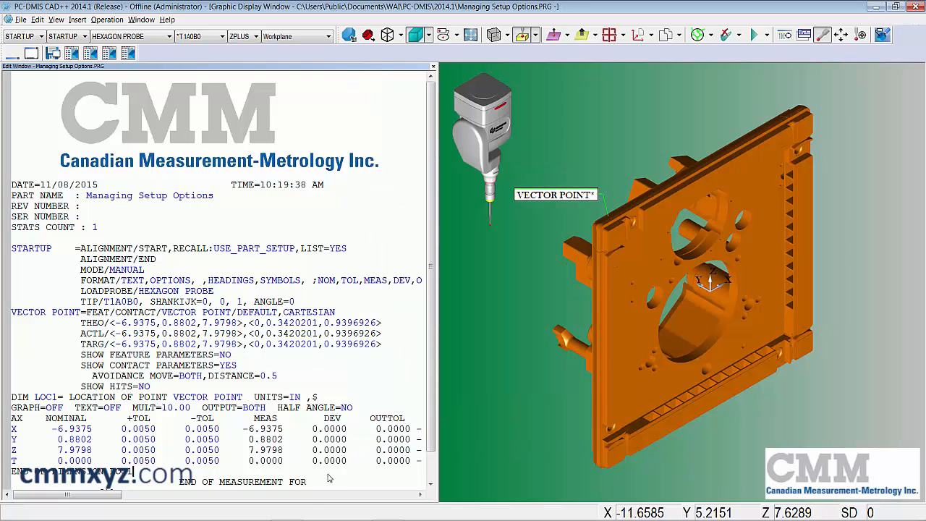
# - Show the Setup Options without unlocking them, review the General, Part/Machine, Dimension and ID Setup settings, and cancel
pyautogui.press('F5')
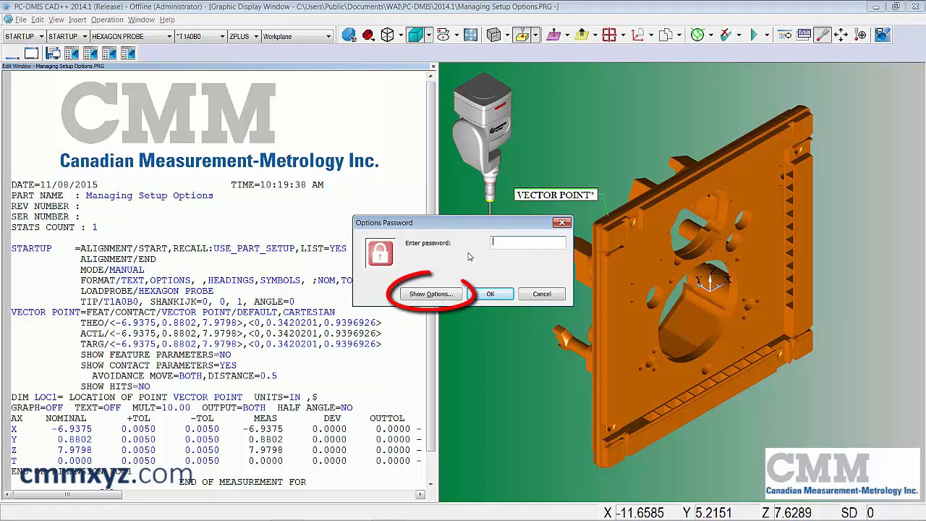
pyautogui.click(431, 294)
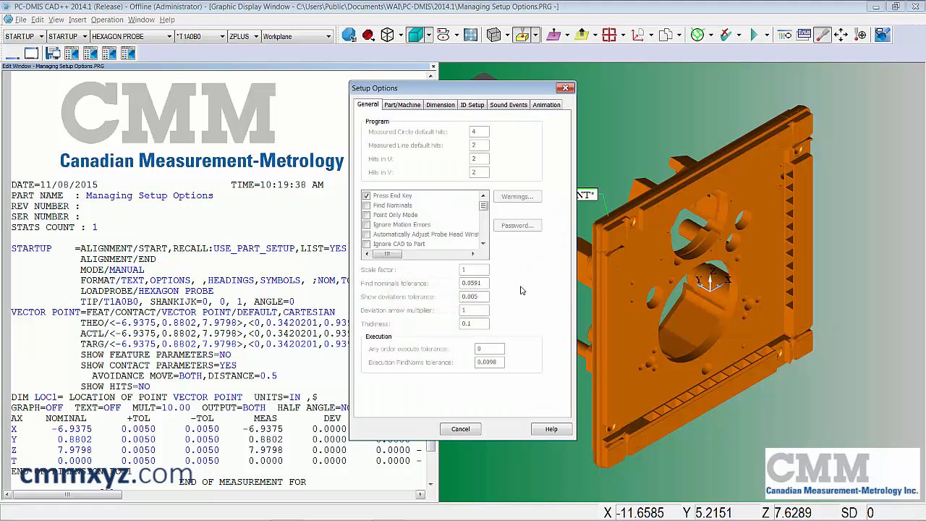
pyautogui.click(402, 105)
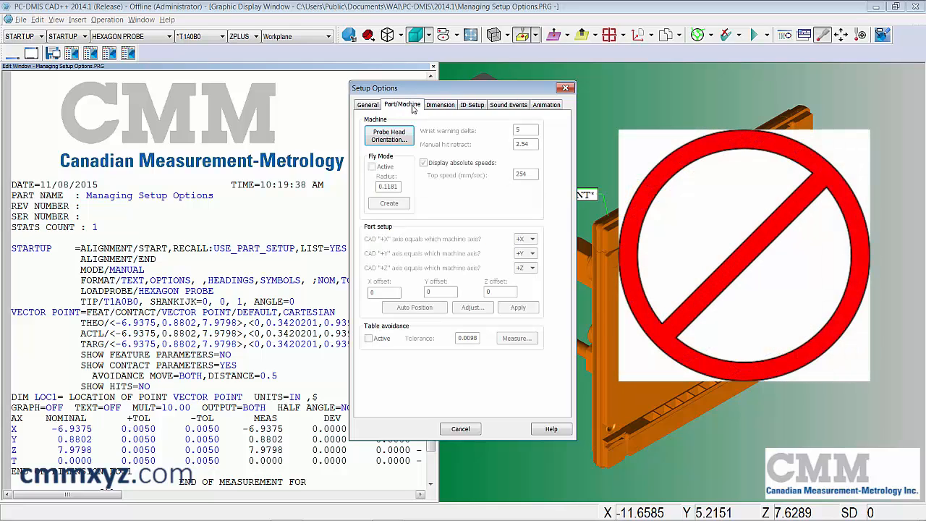
pyautogui.click(450, 106)
pyautogui.click(473, 105)
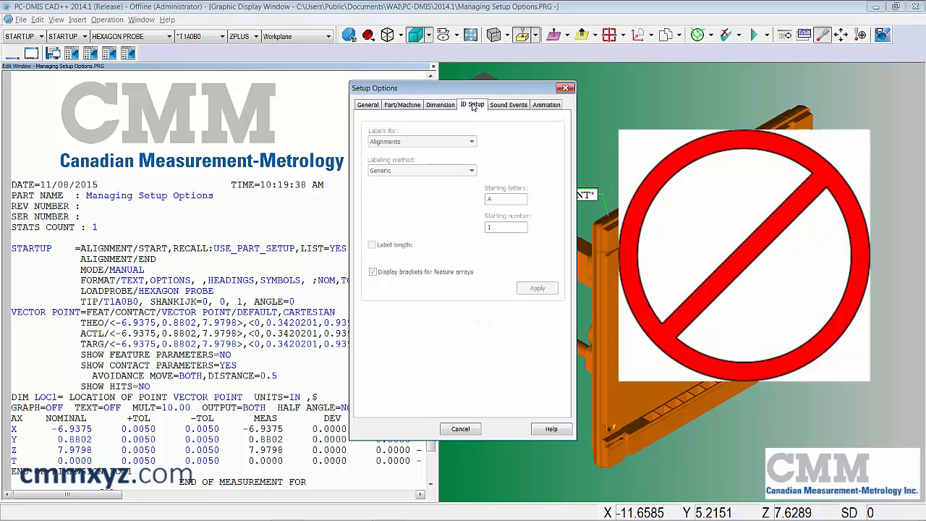
pyautogui.click(367, 105)
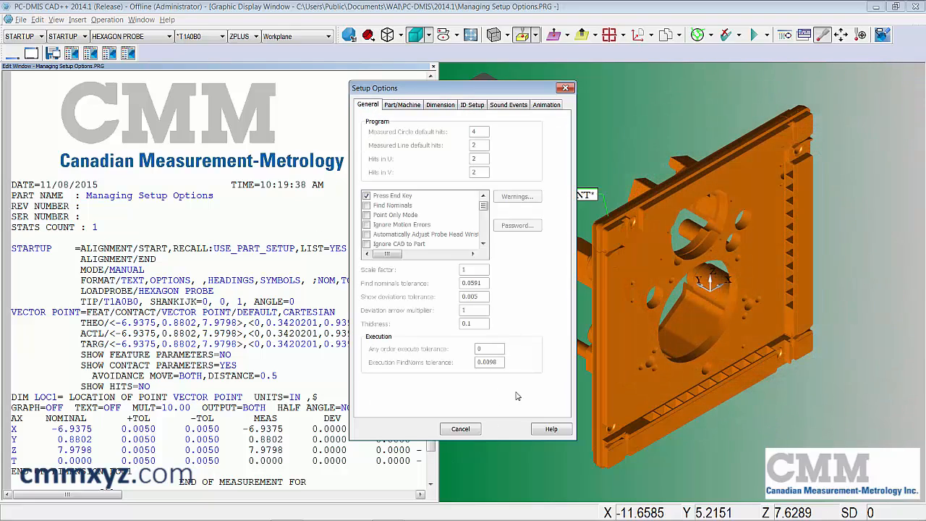
pyautogui.click(460, 428)
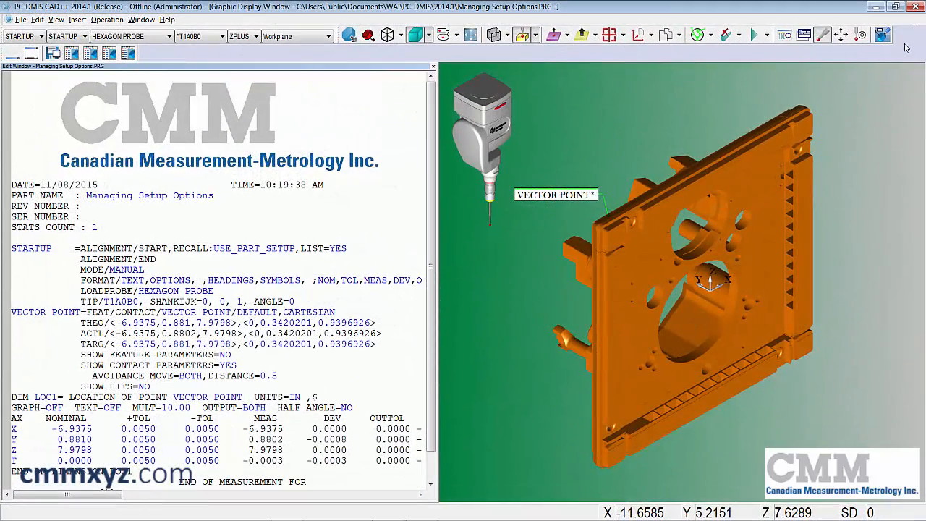
# - Unlock Setup Options, re-enter the password in both fields, turn off Use password, accept, and reopen the options to check access
pyautogui.press('F5')
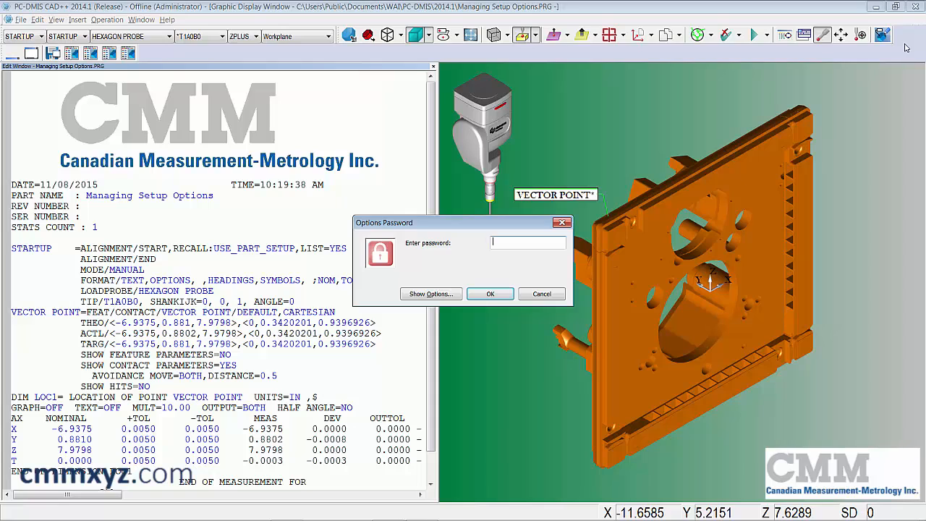
pyautogui.press('Return')
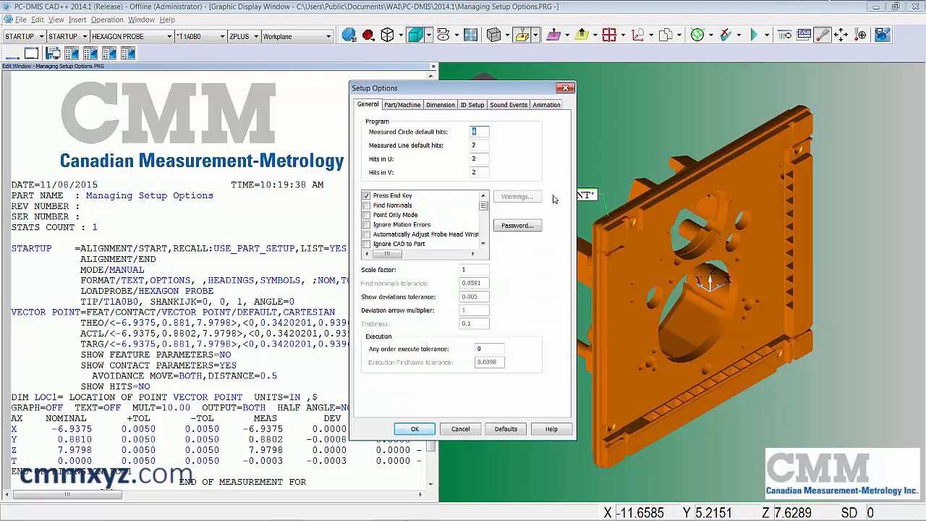
pyautogui.click(517, 226)
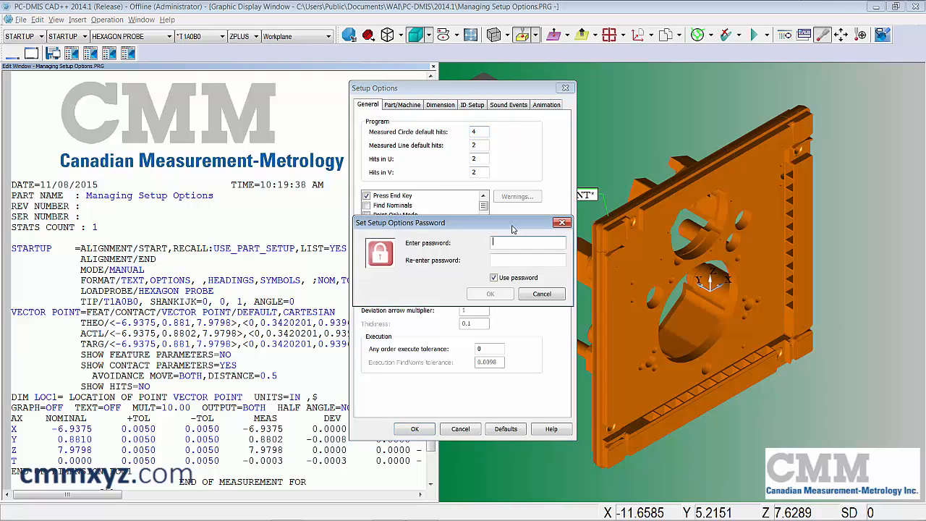
pyautogui.press('Tab')
pyautogui.write('•••')
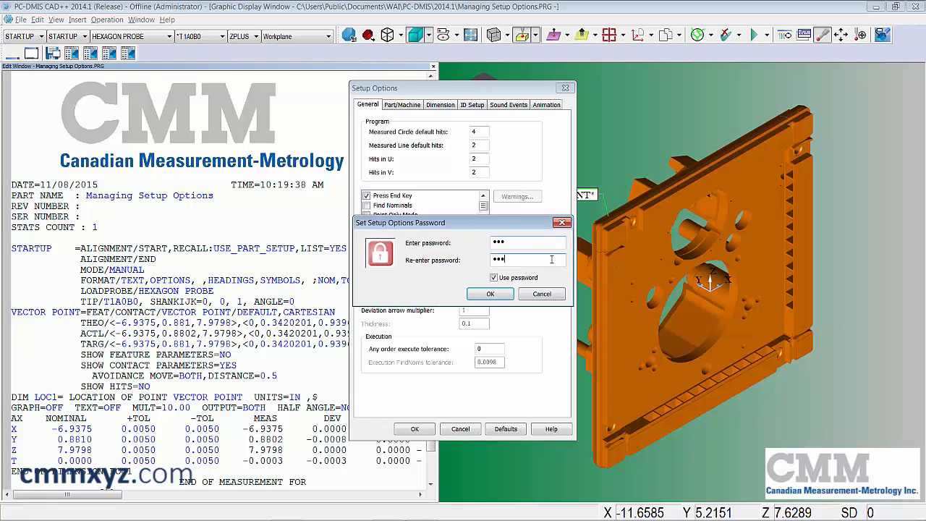
pyautogui.click(495, 278)
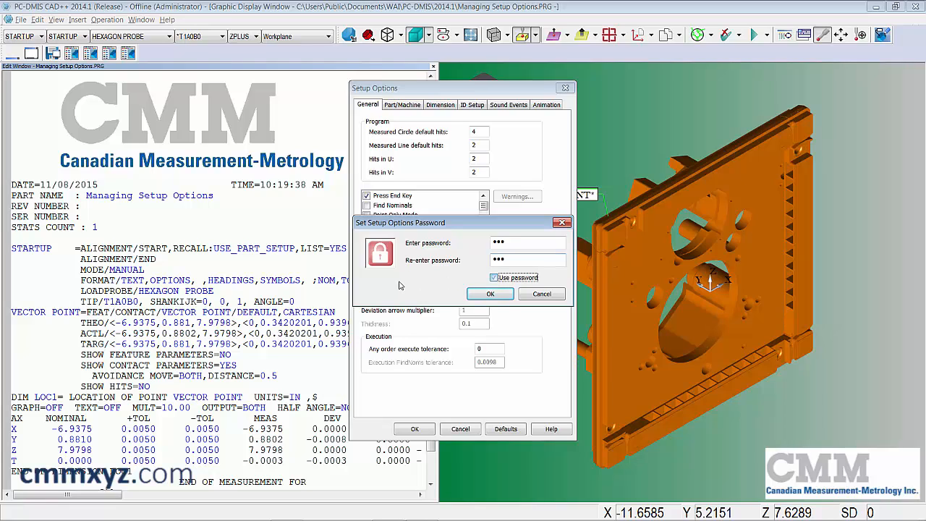
pyautogui.click(502, 297)
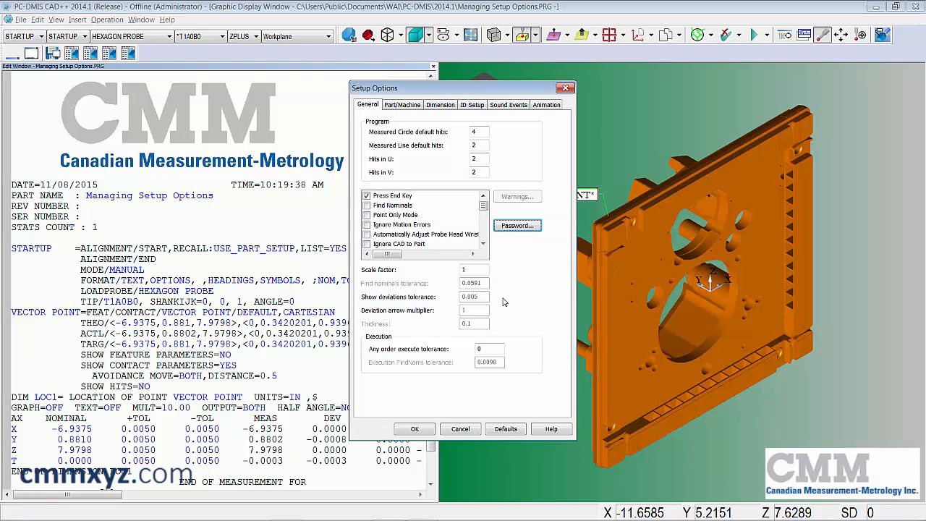
pyautogui.click(414, 429)
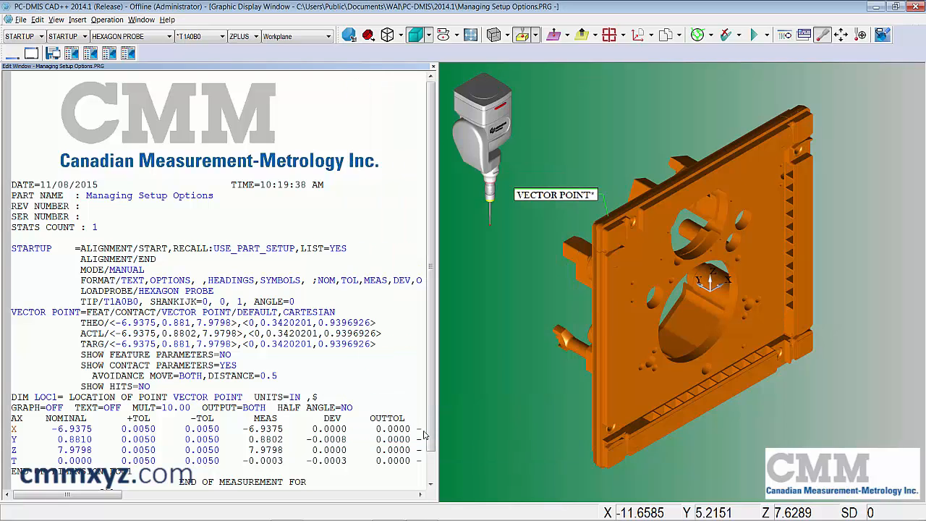
pyautogui.press('F5')
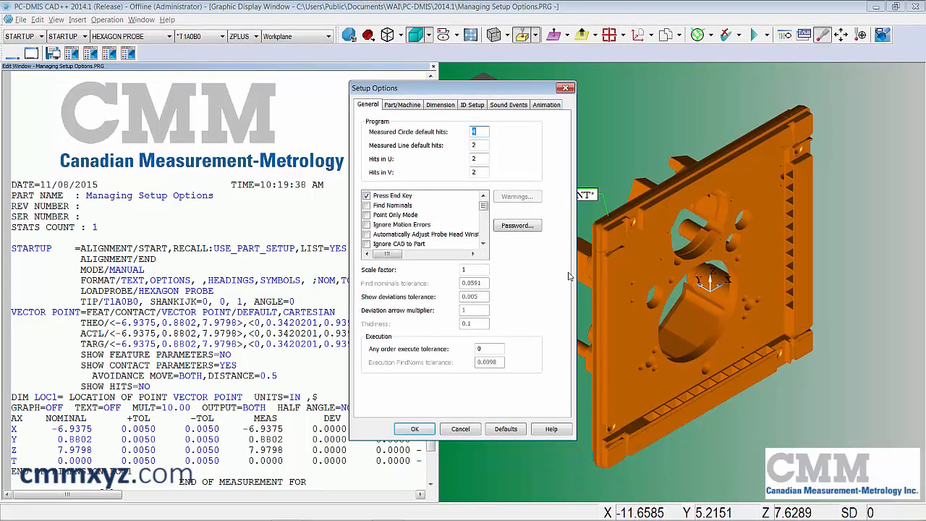
pyautogui.click(416, 430)
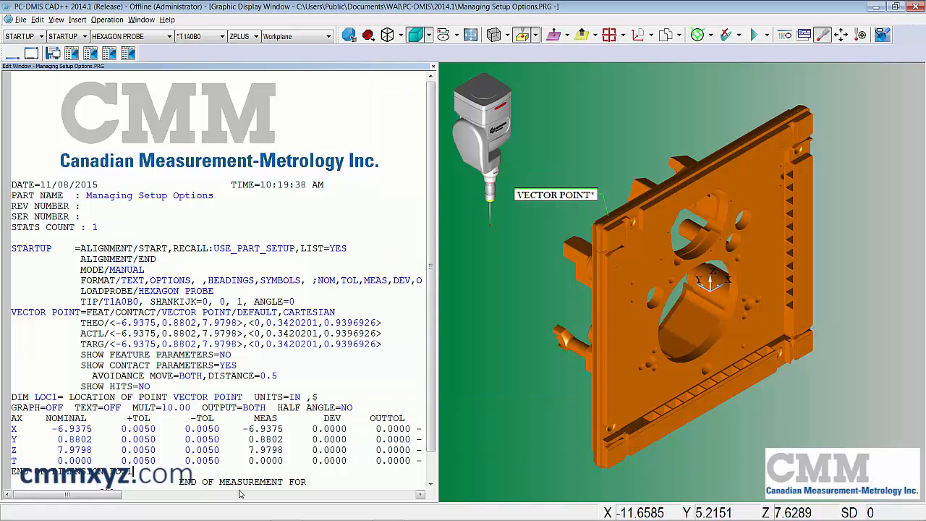
# - Set the theoretical Y value of the VECTOR POINT feature to .881 in the program
pyautogui.click(88, 325)
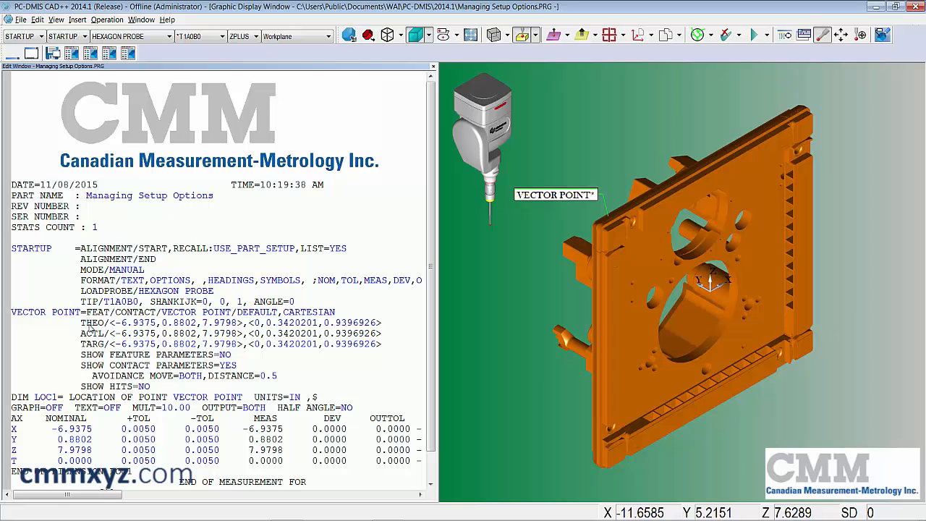
pyautogui.press('Tab')
pyautogui.press('Tab')
pyautogui.write('.88')
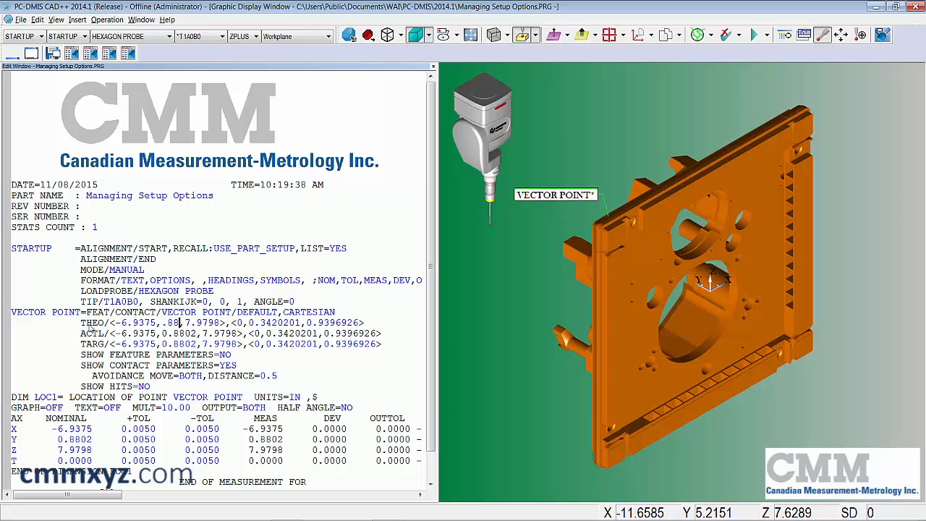
pyautogui.write('1')
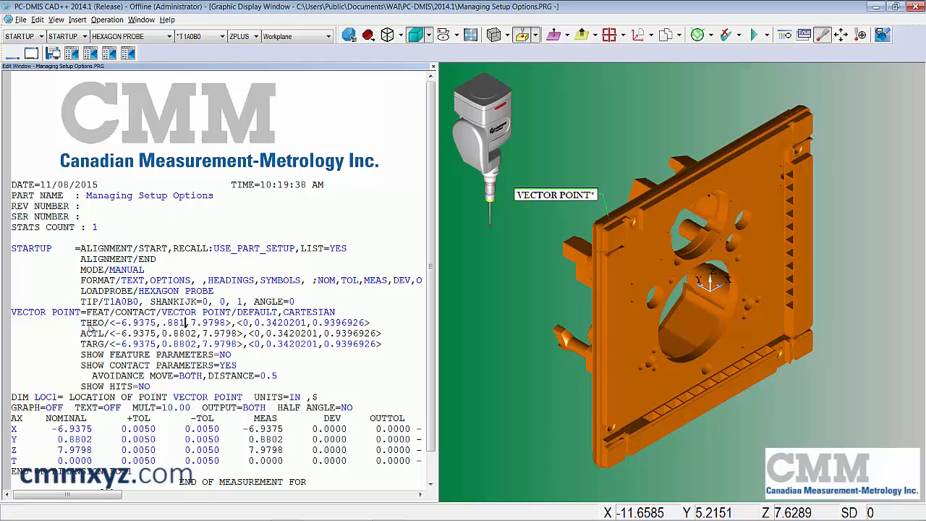
pyautogui.press('Return')
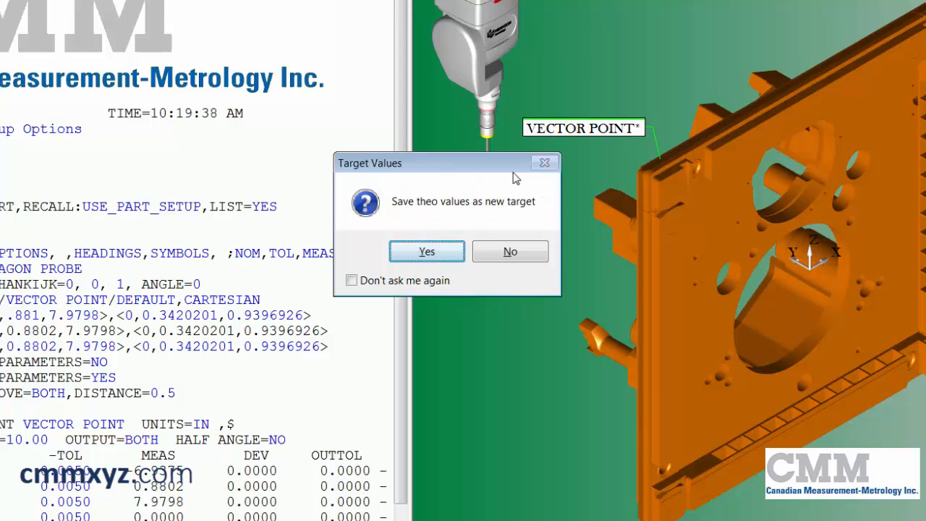
# - Save the theo values as the new target and decline updating measured values, choosing Don't ask me again for both prompts
pyautogui.click(352, 281)
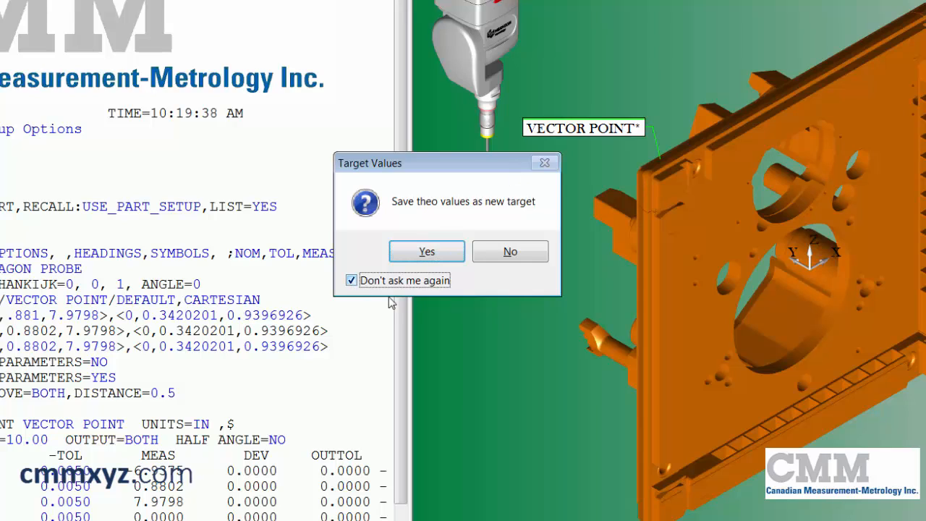
pyautogui.click(431, 254)
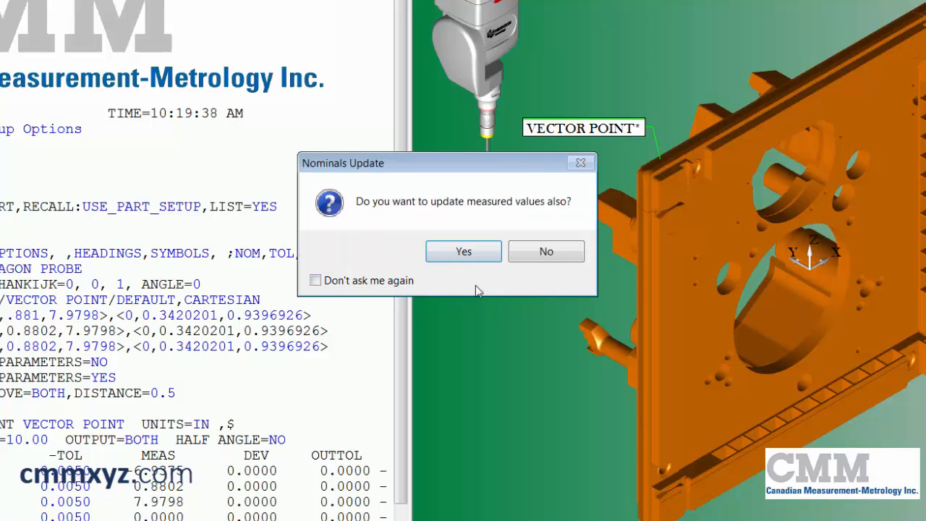
pyautogui.click(316, 280)
pyautogui.click(568, 252)
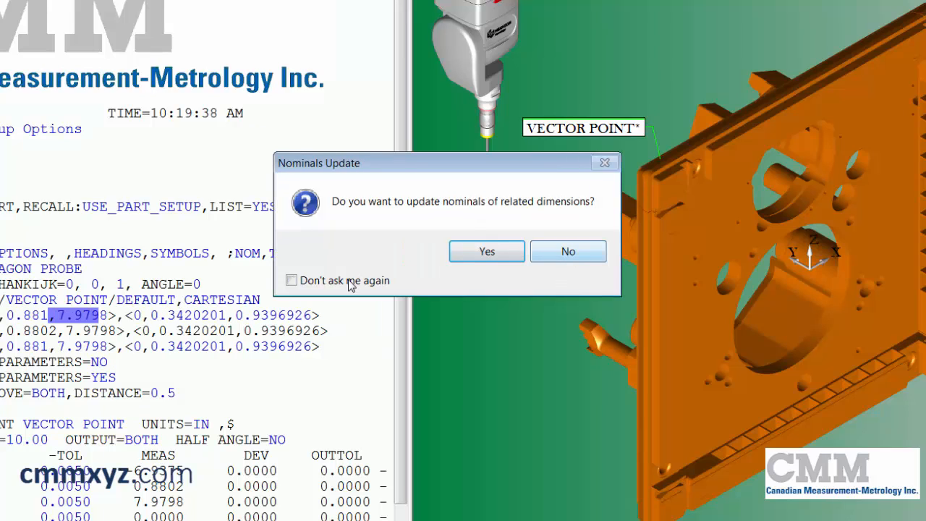
# - Agree to update the nominals of related dimensions, choosing Don't ask me again for this prompt
pyautogui.click(292, 281)
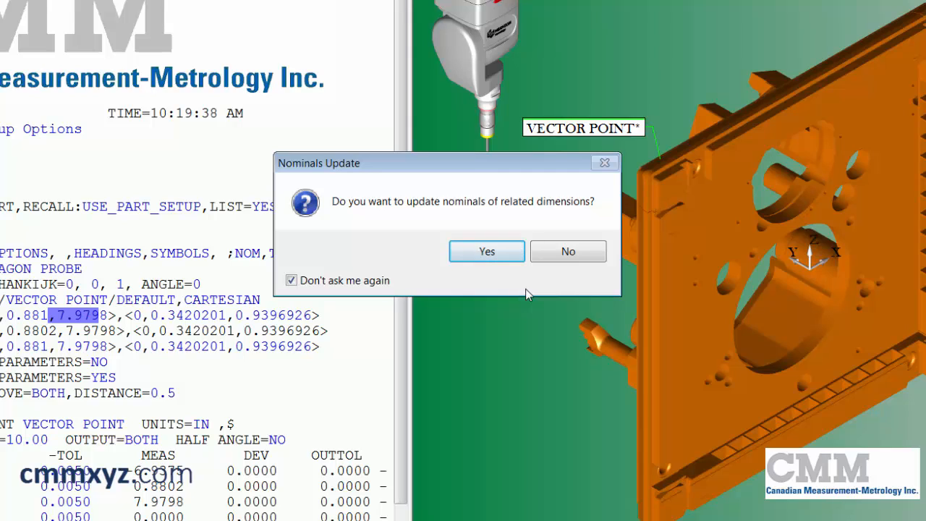
pyautogui.click(486, 252)
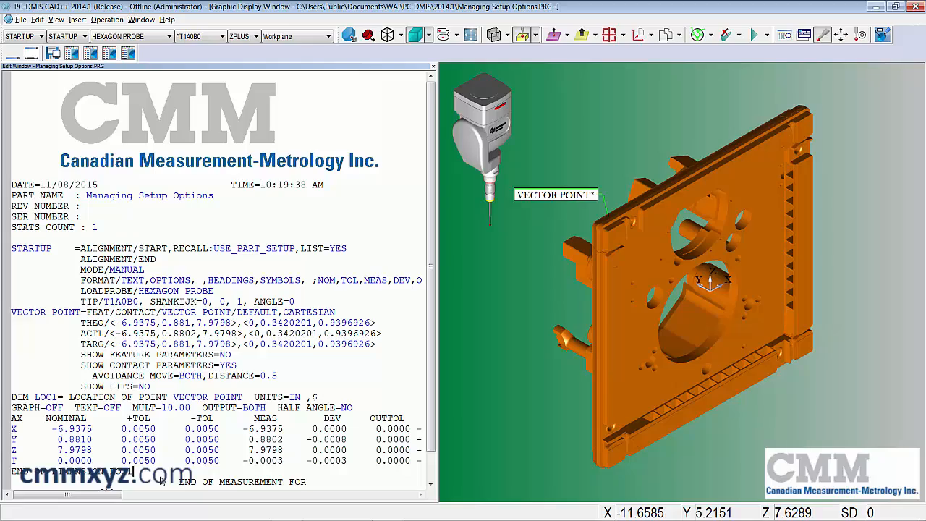
# - Open the warnings display settings in Setup Options and change the default answer for "Save theo values as new target" to No
pyautogui.press('F5')
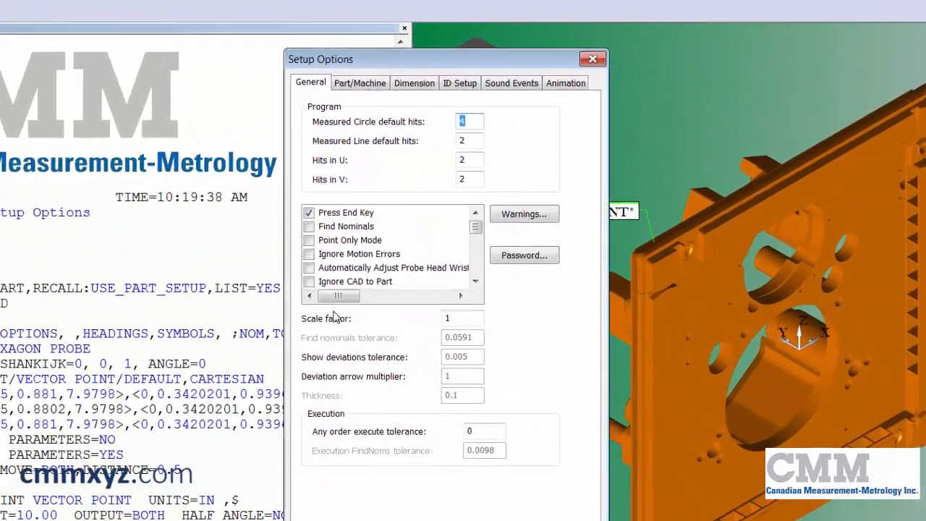
pyautogui.click(541, 223)
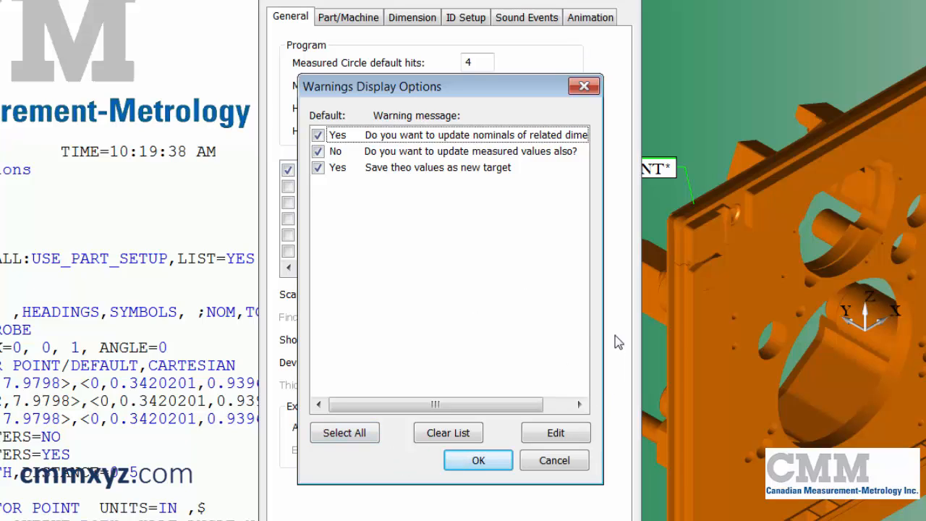
pyautogui.click(454, 174)
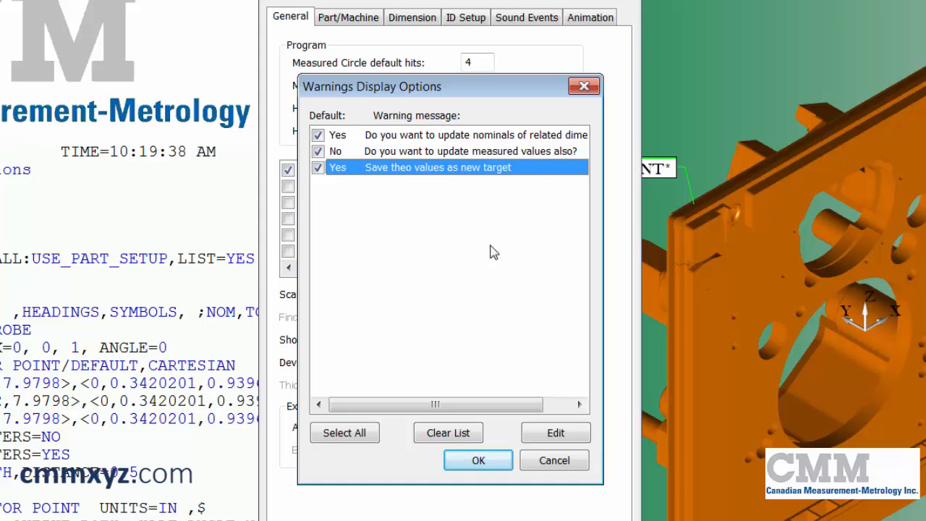
pyautogui.click(560, 433)
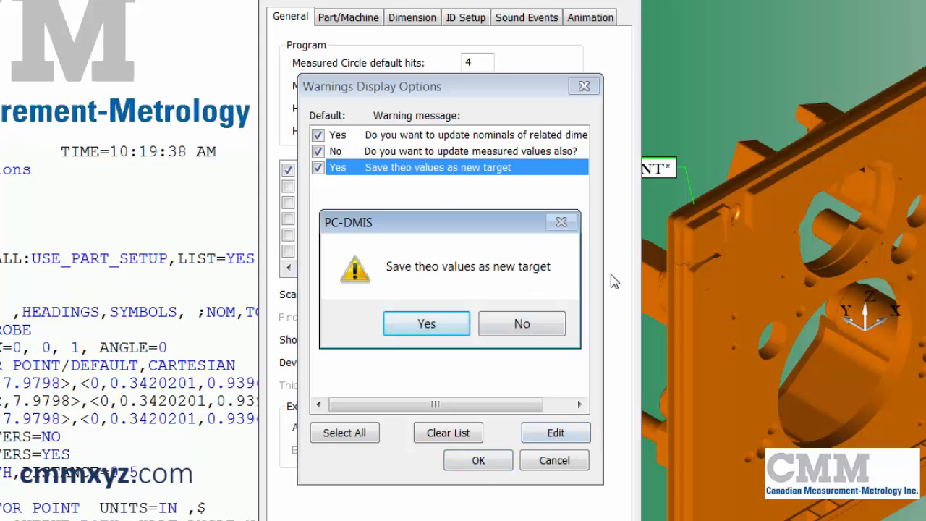
pyautogui.click(527, 327)
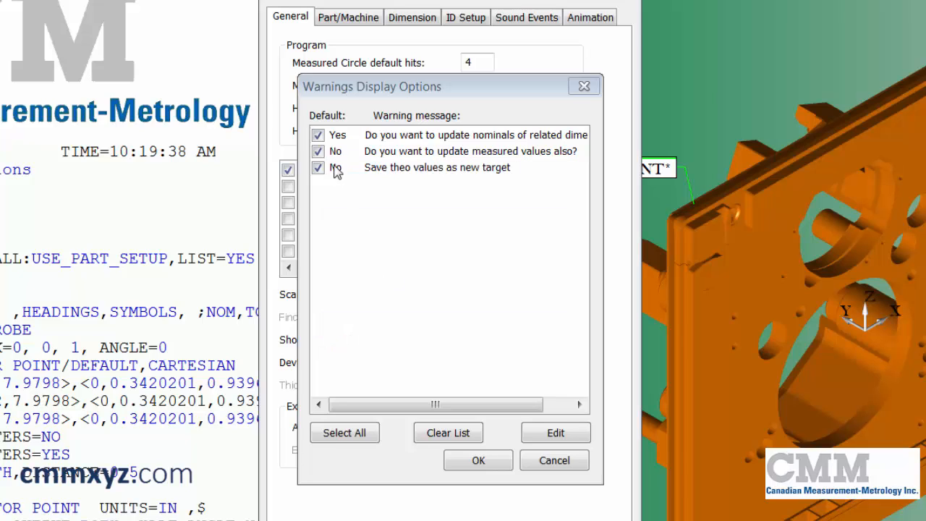
# - Uncheck the suppressed warning about updating measured values, clear the whole list of suppressed warnings, and accept the warning settings
pyautogui.click(318, 151)
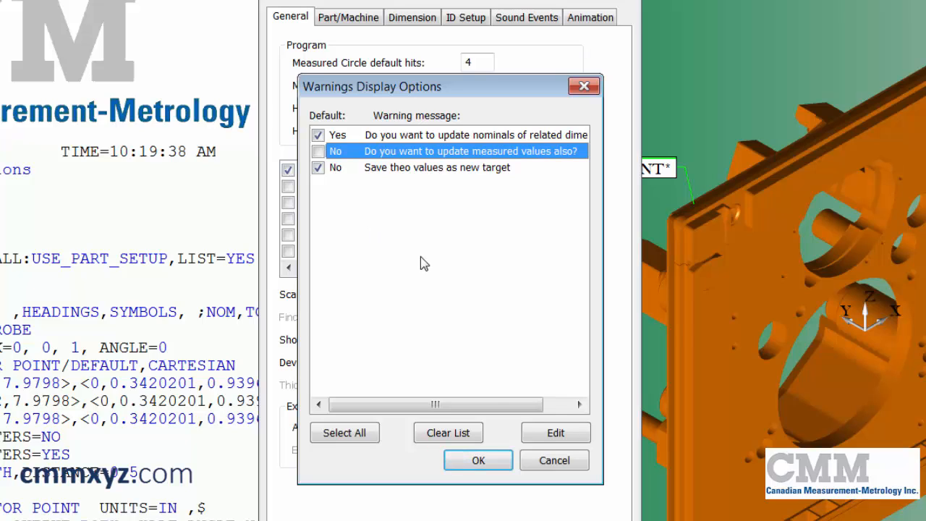
pyautogui.click(445, 437)
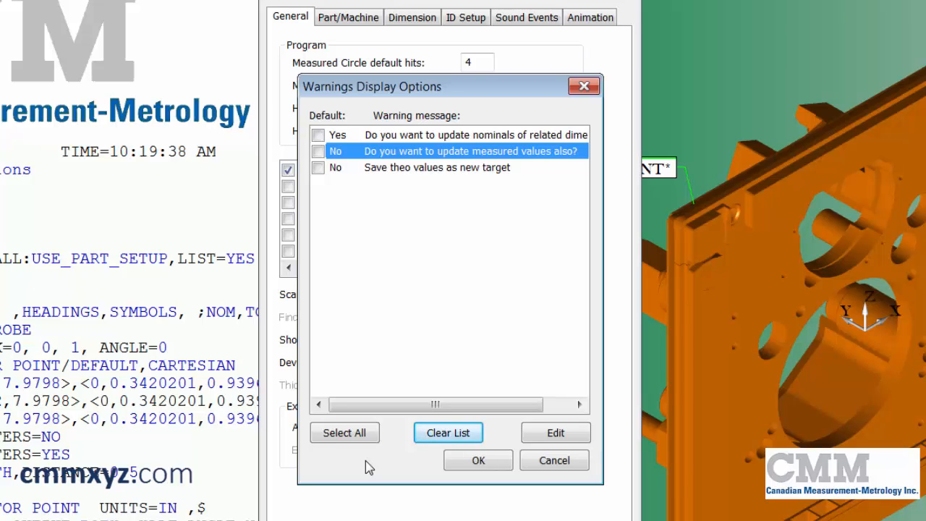
pyautogui.click(478, 461)
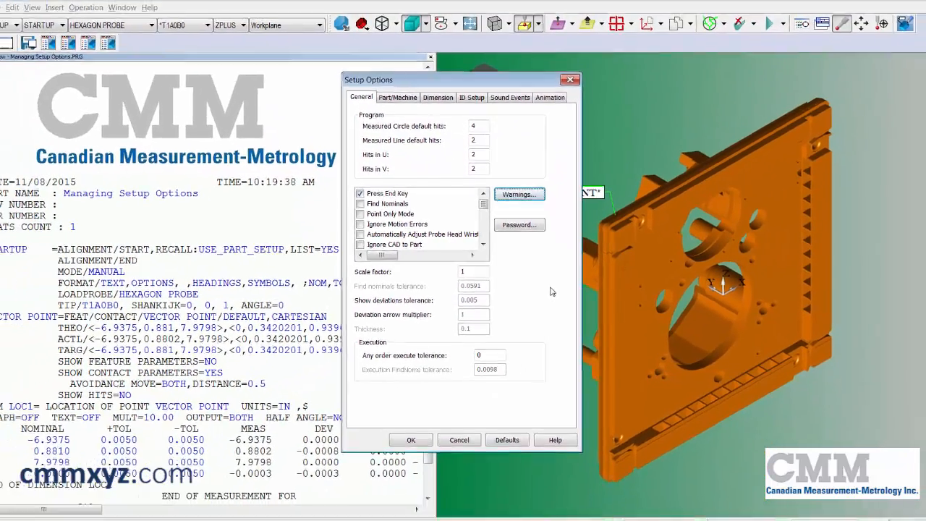